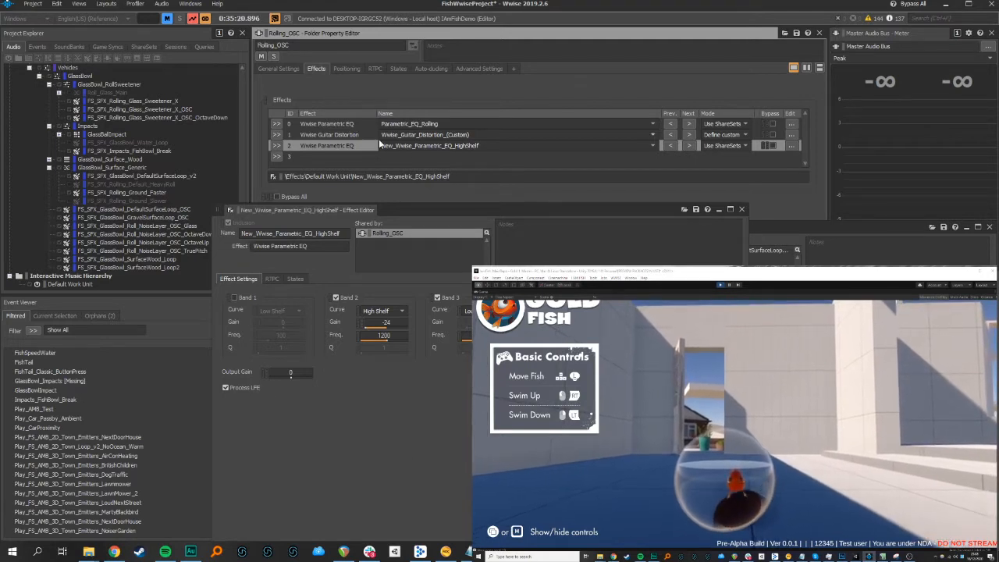
Open the Parametric_EQ_Rolling effect of Rolling_OSC in the effect editor and bypass all of the folder's effects
click(792, 125)
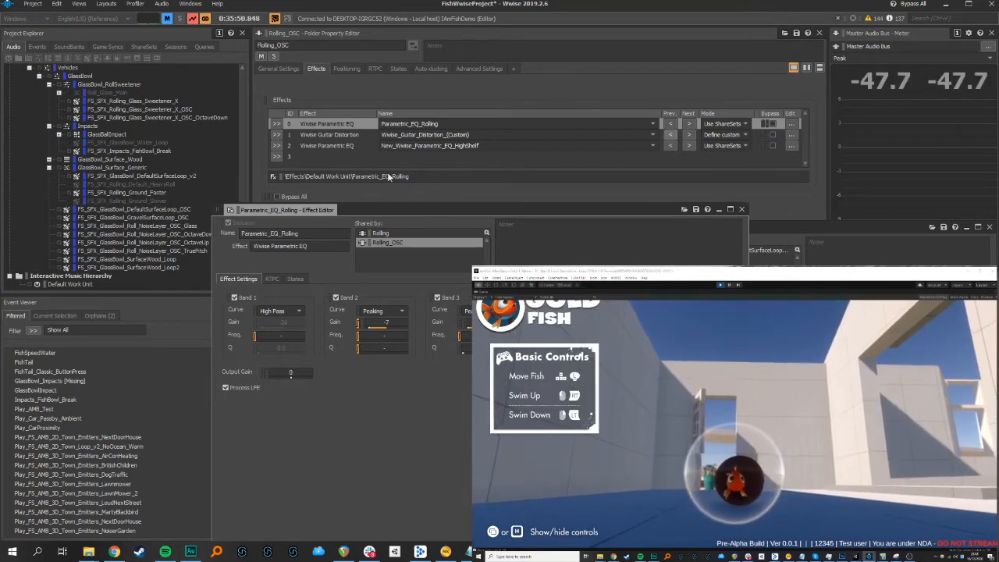
click(277, 196)
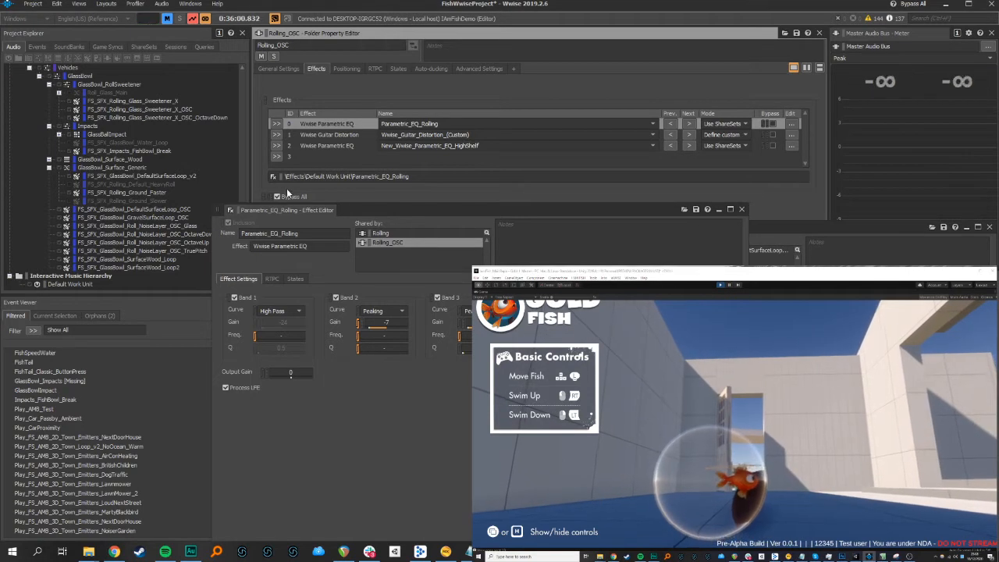
drag(418, 207, 416, 121)
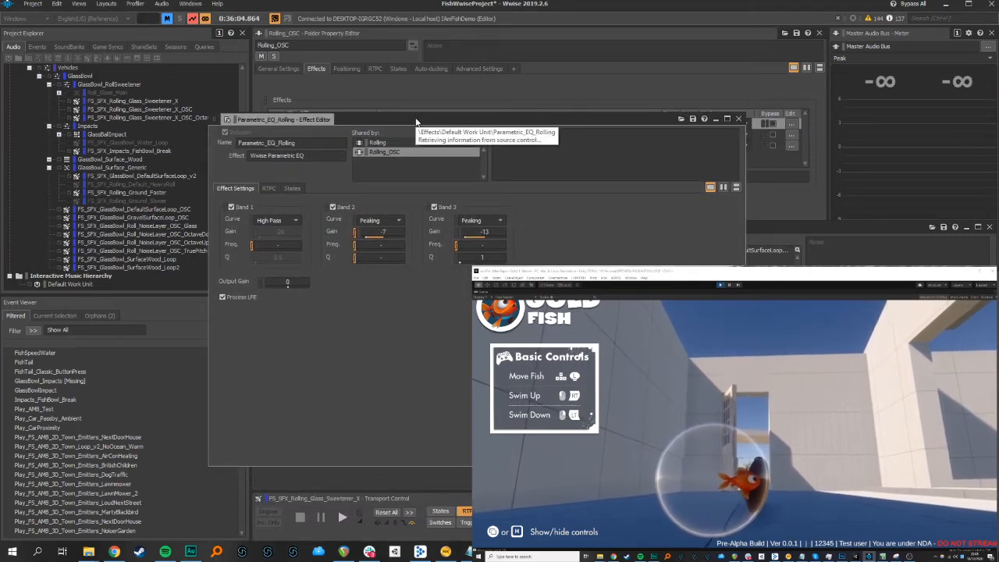
drag(416, 123, 422, 107)
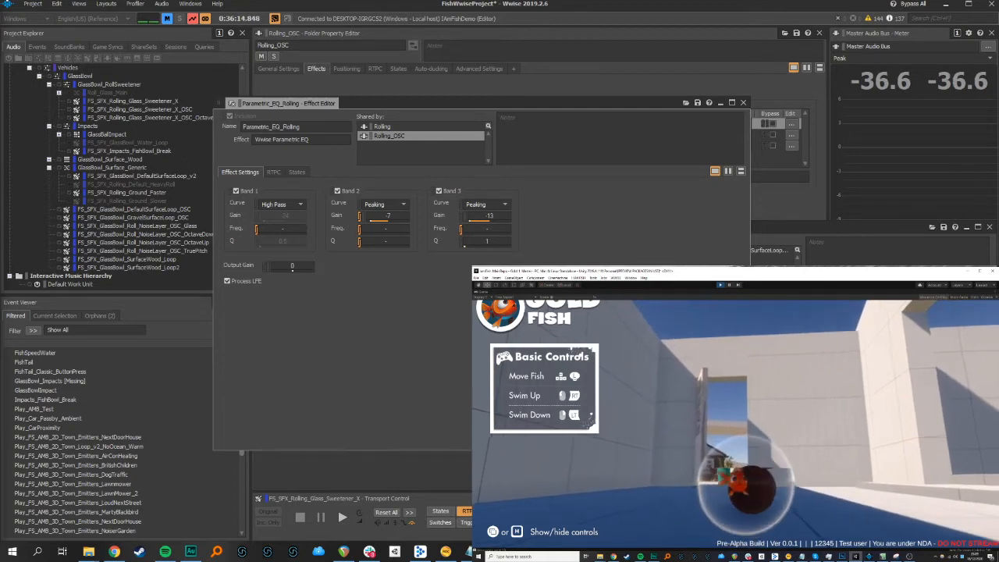
Compare the band settings of Parametric_EQ_Rolling with the RTPCs that drive them
click(273, 172)
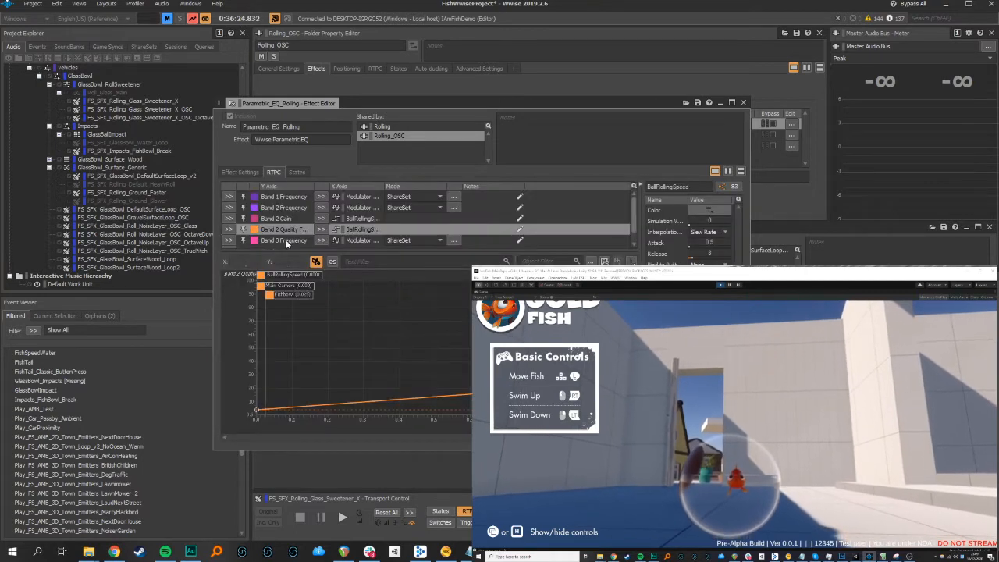
click(241, 171)
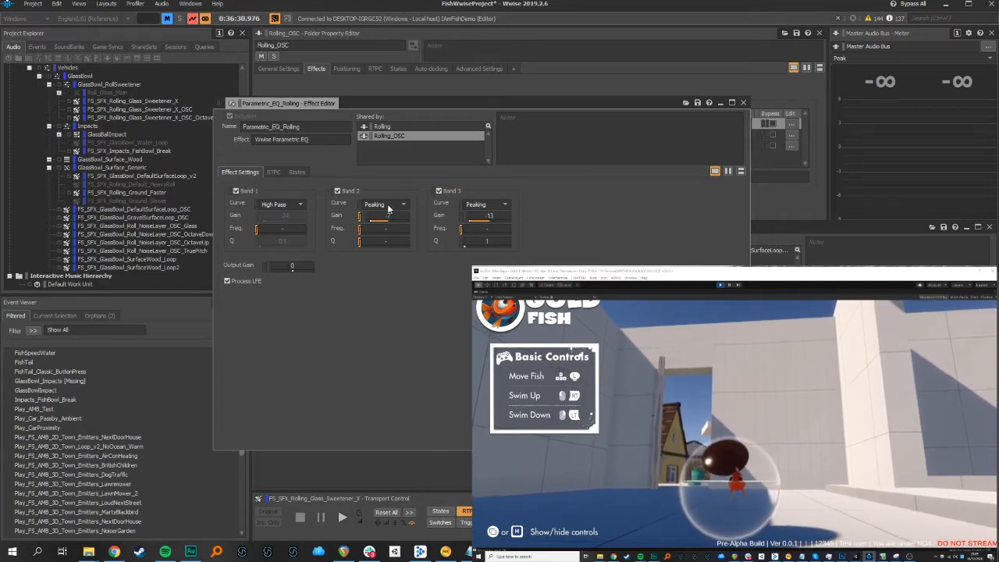
click(273, 172)
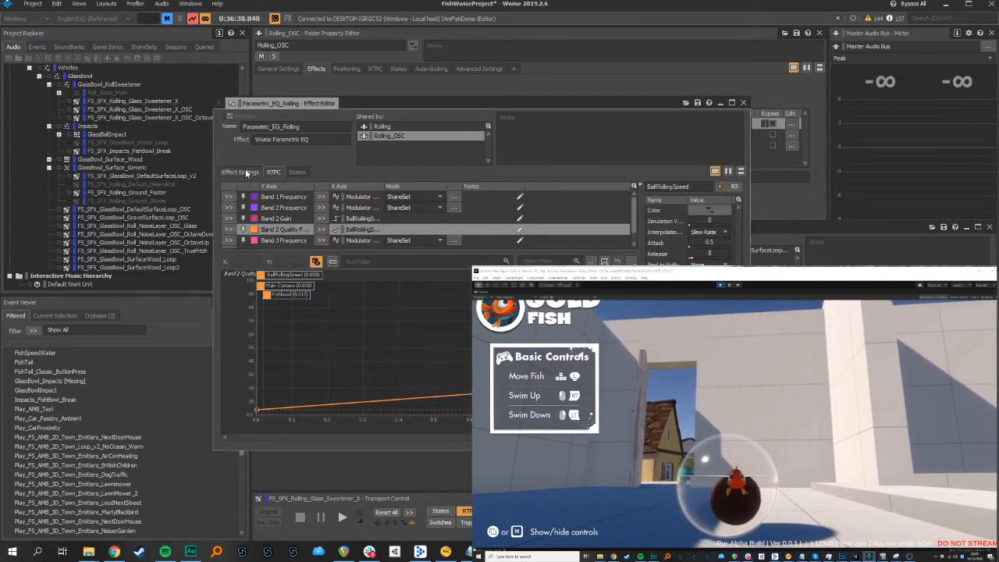
click(240, 172)
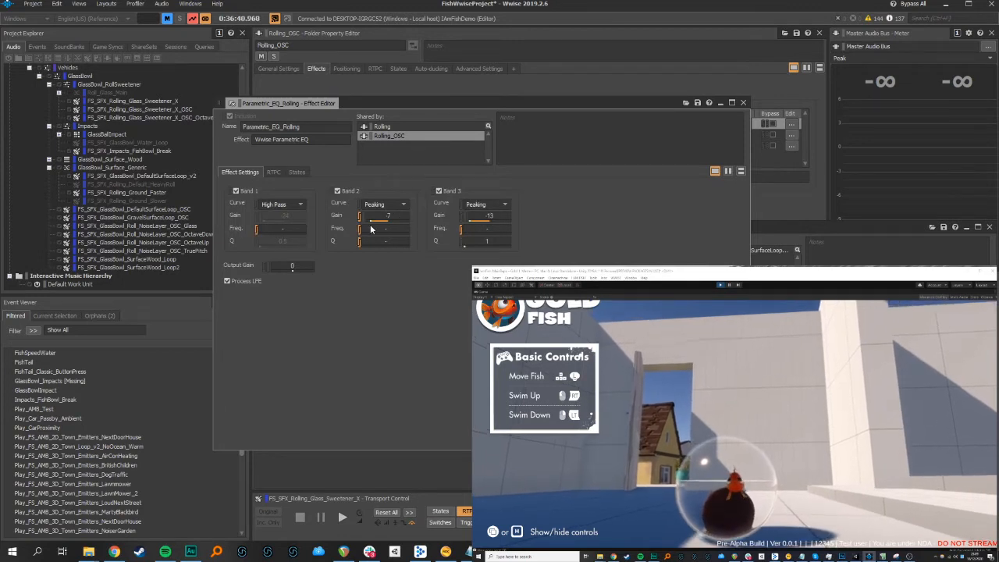
click(275, 172)
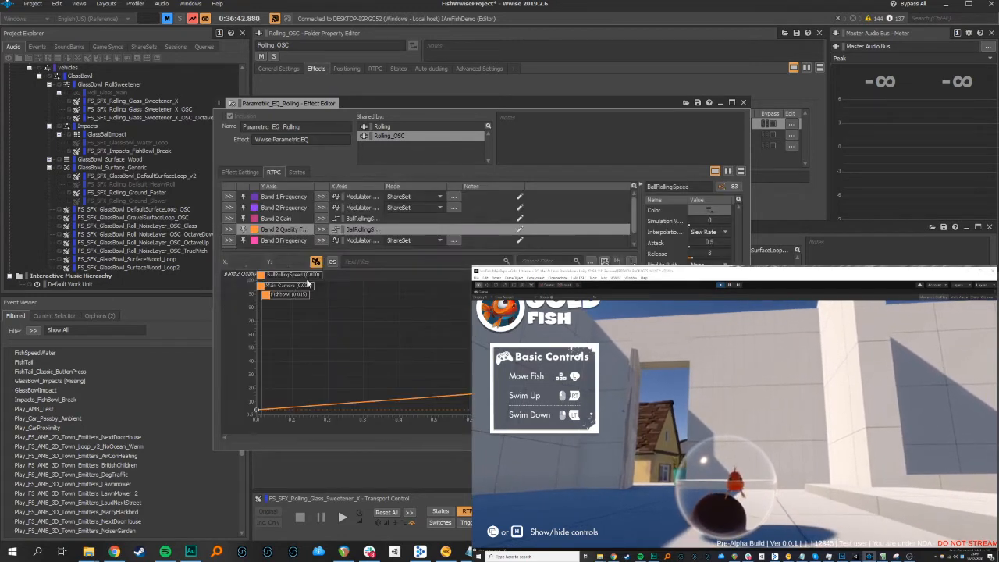
Examine the RTPC curves for Band 2 Gain, Band 2 Quality Factor, Band 3 Frequency and Band 1 Frequency
click(265, 219)
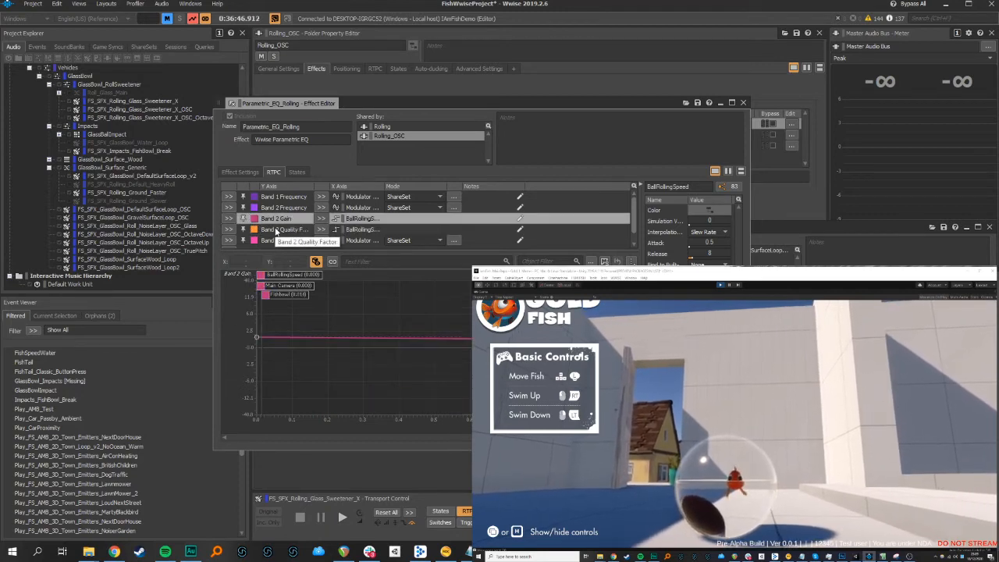
click(274, 230)
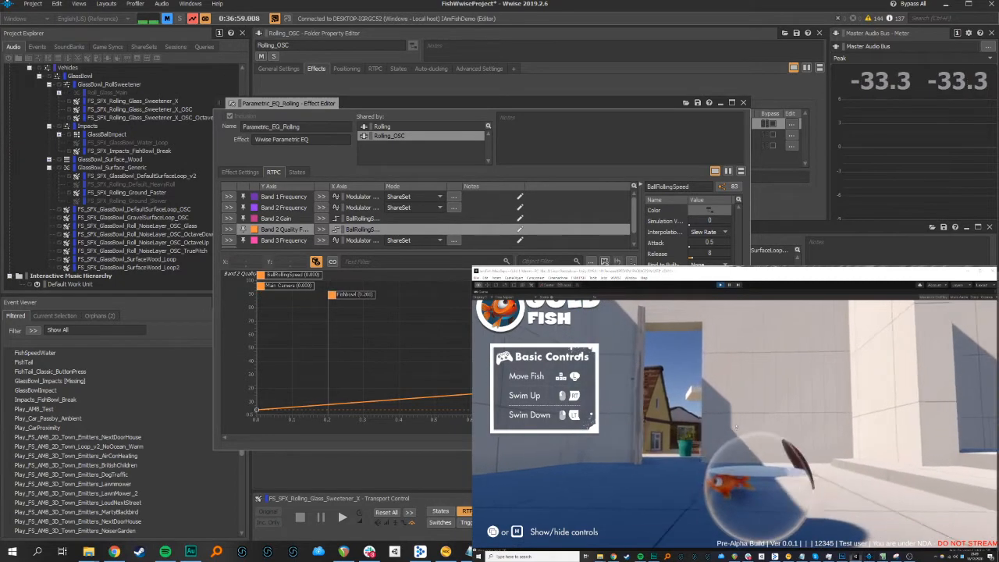
click(282, 240)
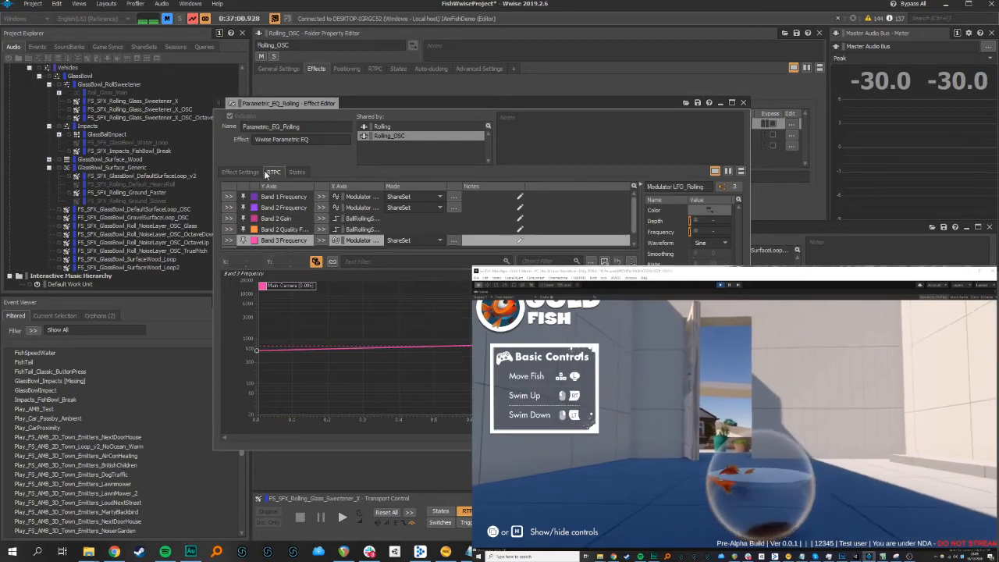
click(256, 172)
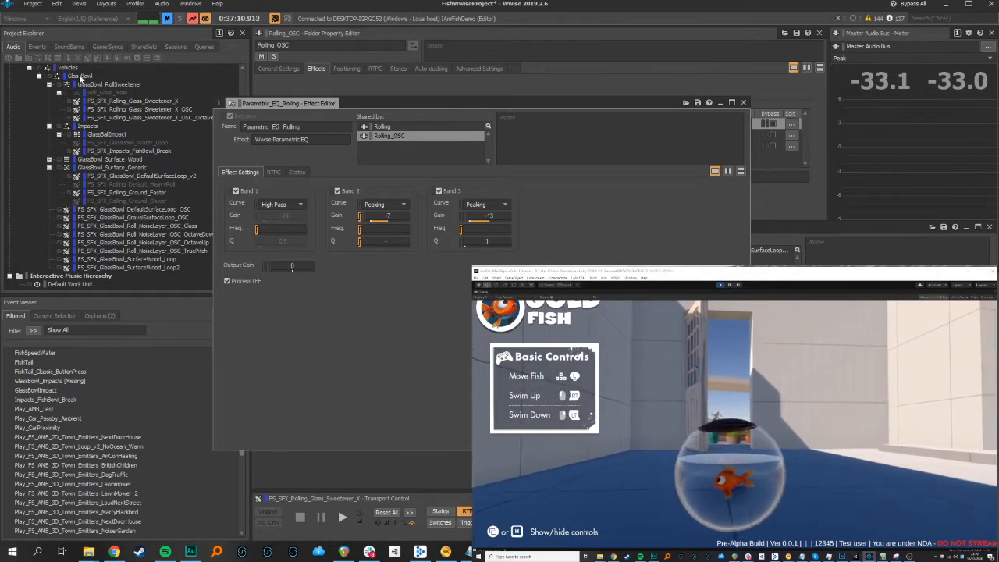
click(277, 172)
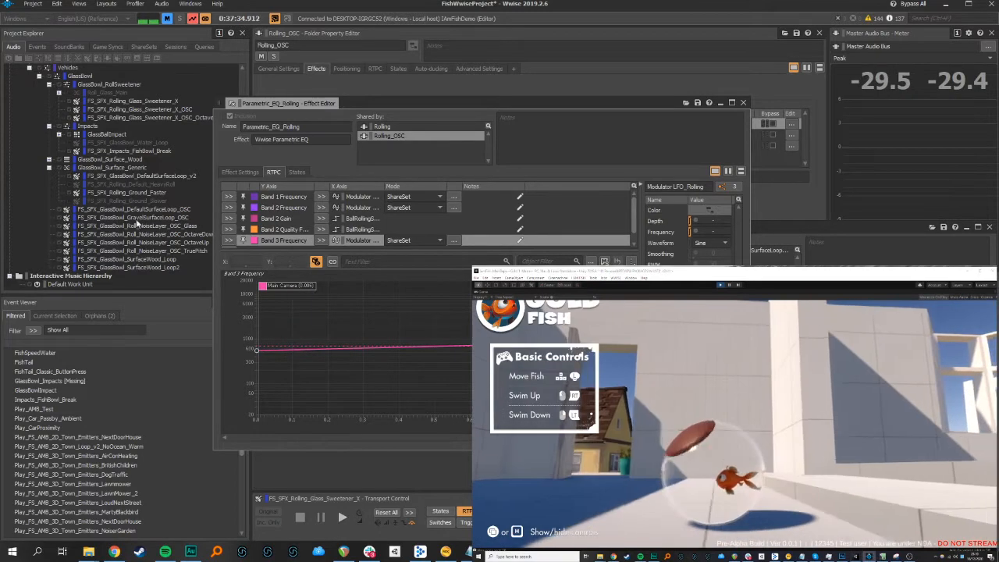
click(285, 198)
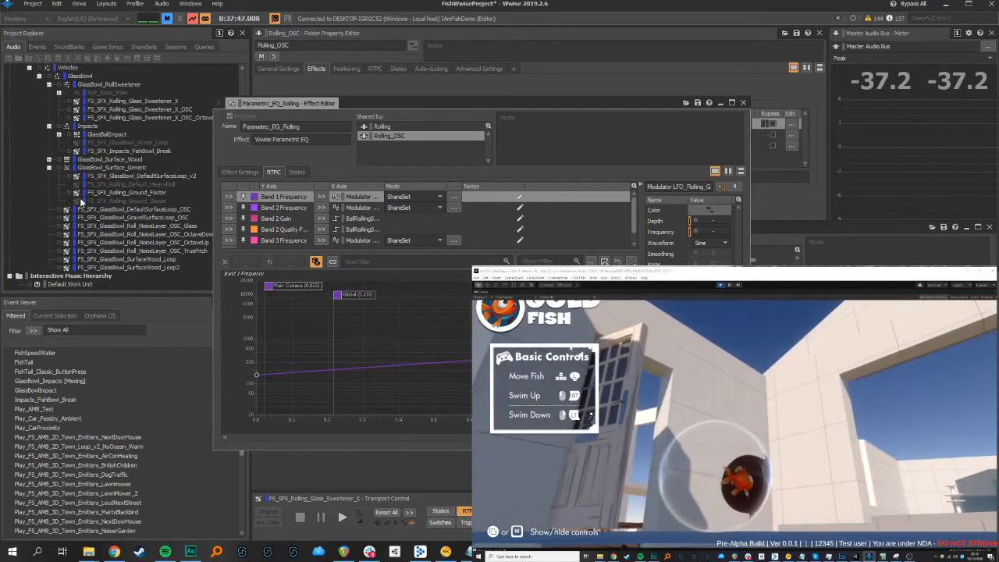
Solo FS_SFX_GlassBowl_Roll_NoiseLayer_OSC_OctaveDown, audition it in the running game, and release the solo
click(184, 232)
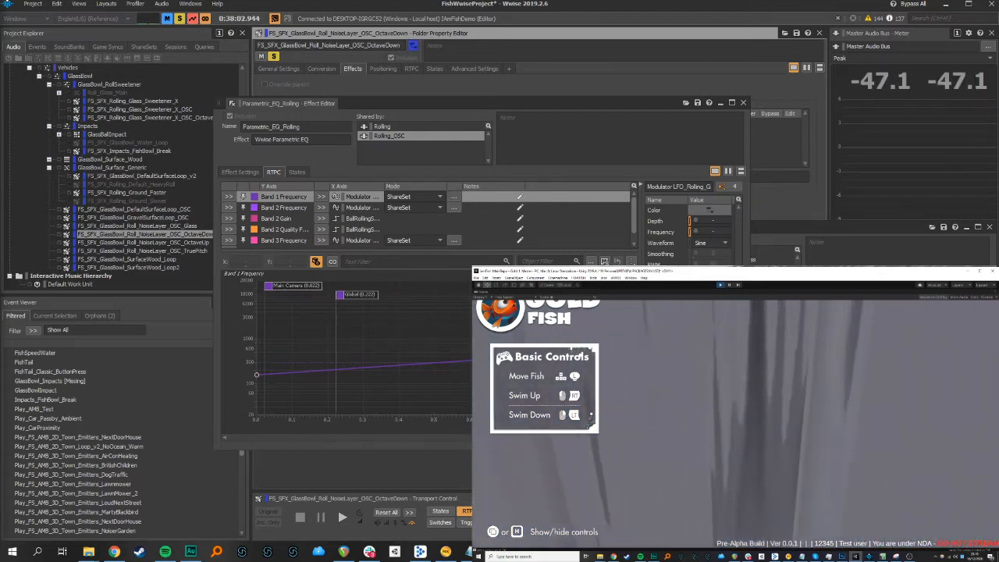
key(alt+Tab)
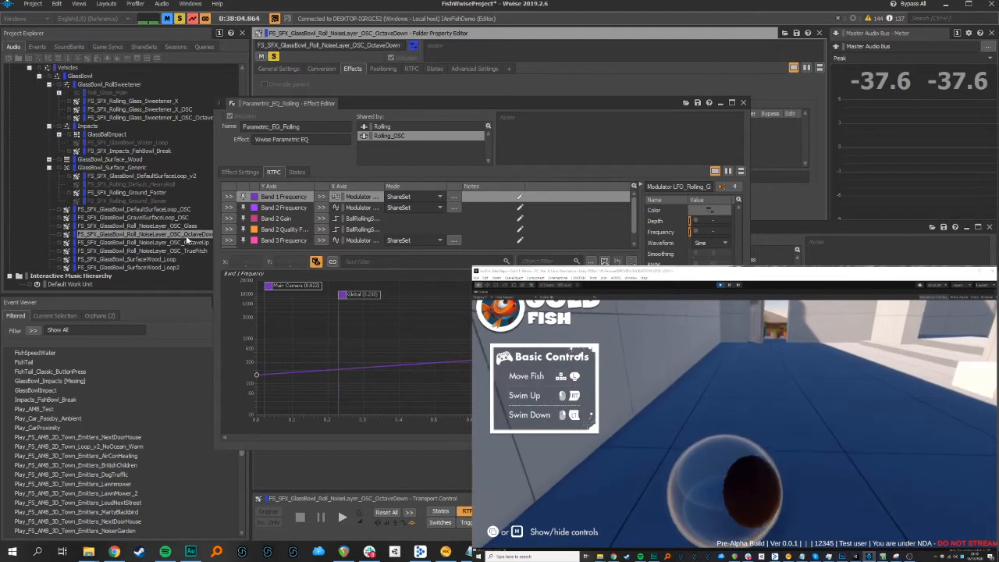
click(191, 234)
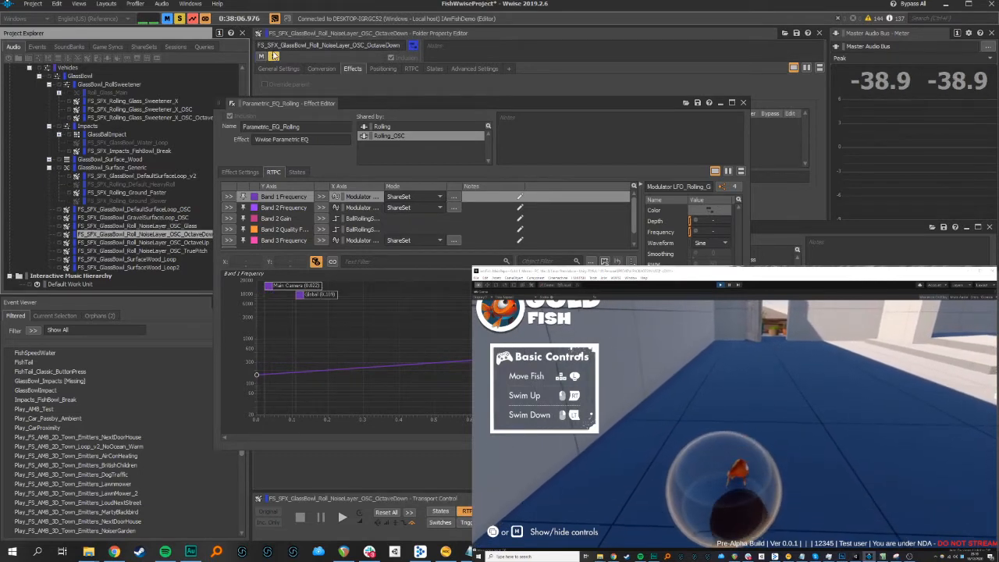
Solo the OctaveUp noise layer to audition it while viewing the Band 3 Frequency RTPC curve, then release the solo
key(Down)
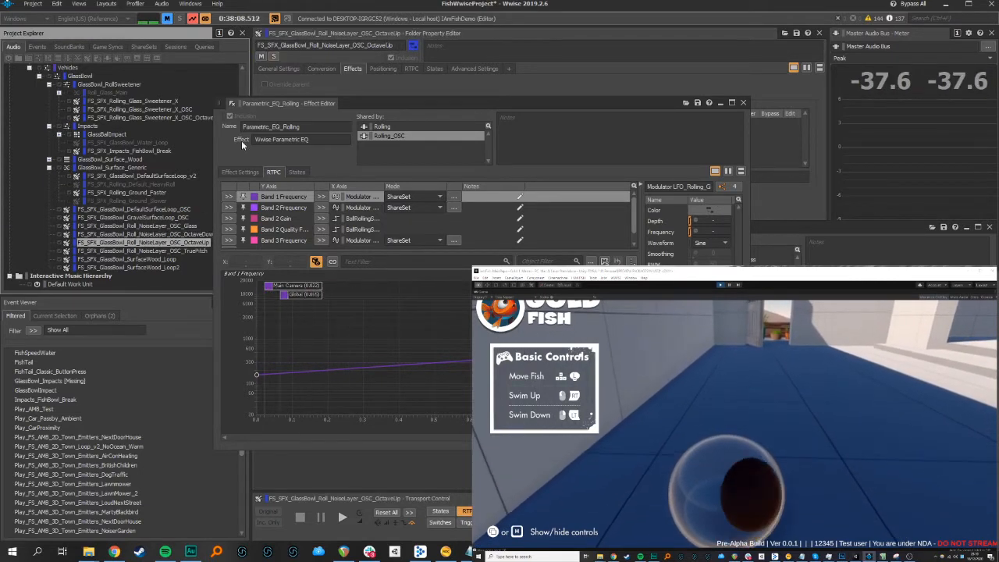
click(273, 57)
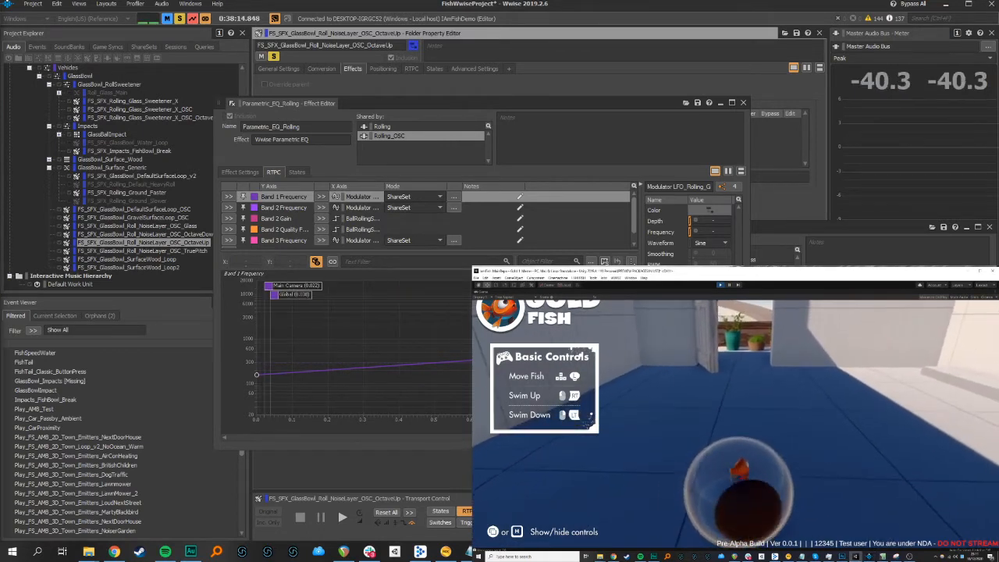
click(283, 239)
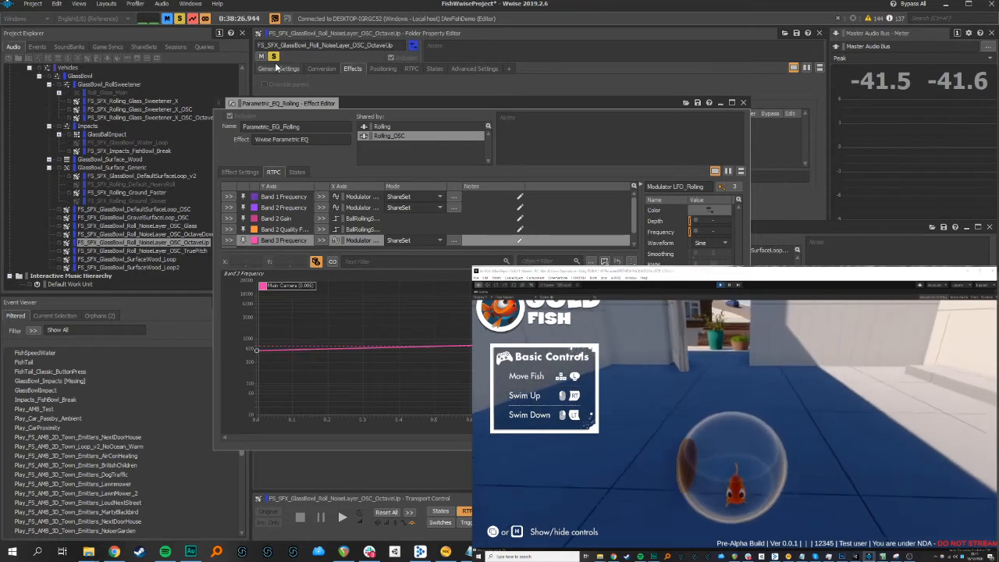
click(249, 102)
Solo the TruePitch, OctaveUp and OctaveDown variants of FS_SFX_GlassBowl_Roll_NoiseLayer_OSC
key(Down)
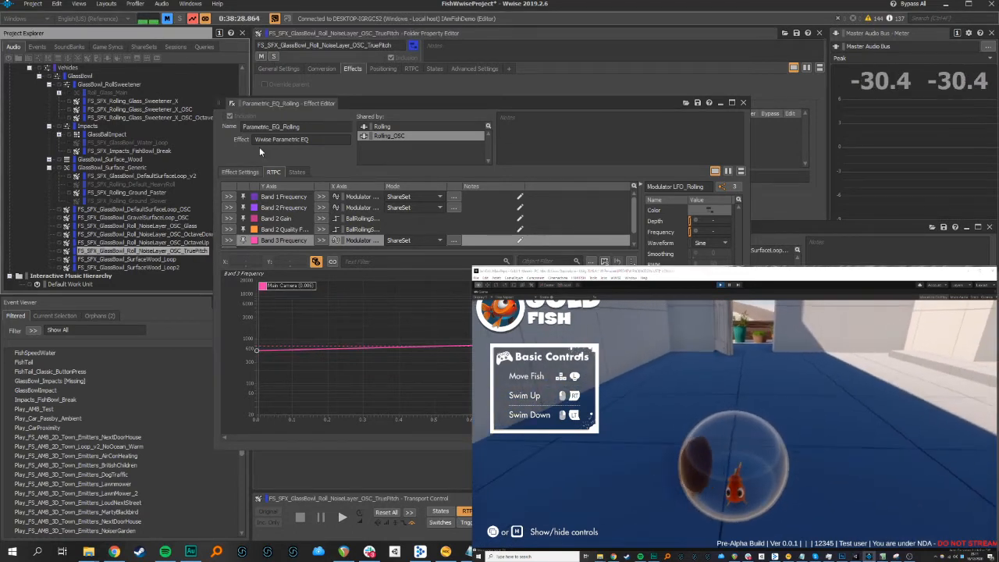
click(274, 57)
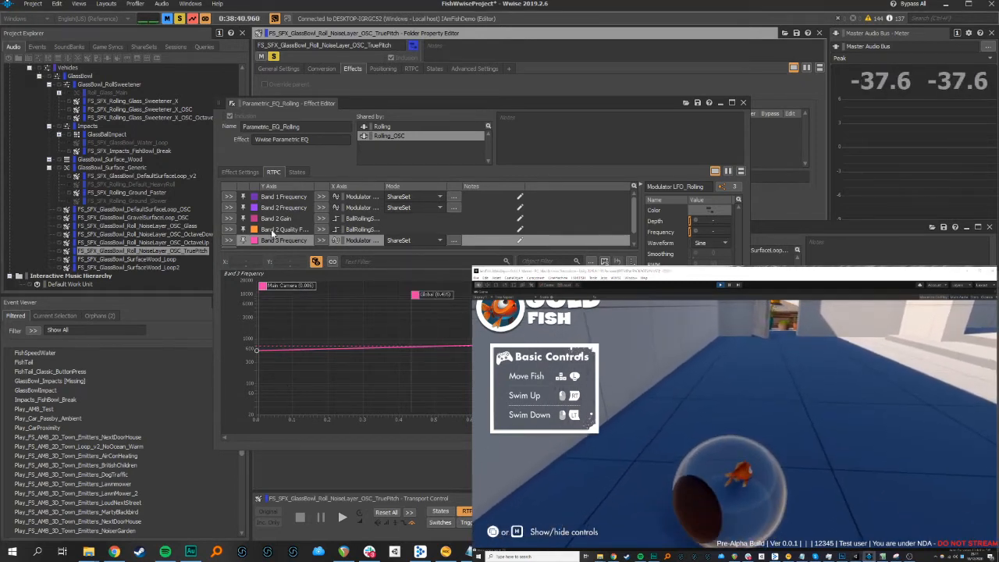
click(200, 243)
click(273, 58)
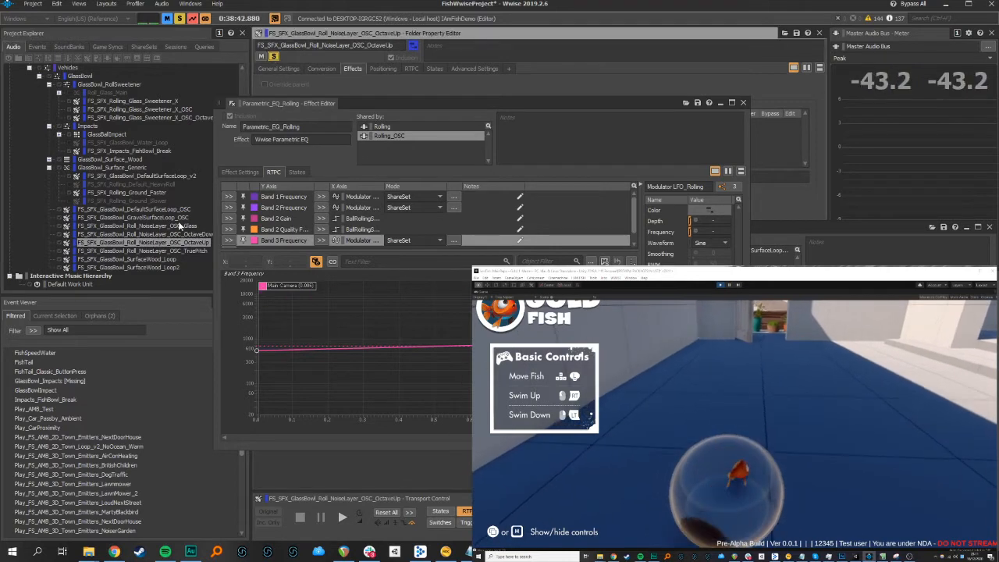
click(188, 234)
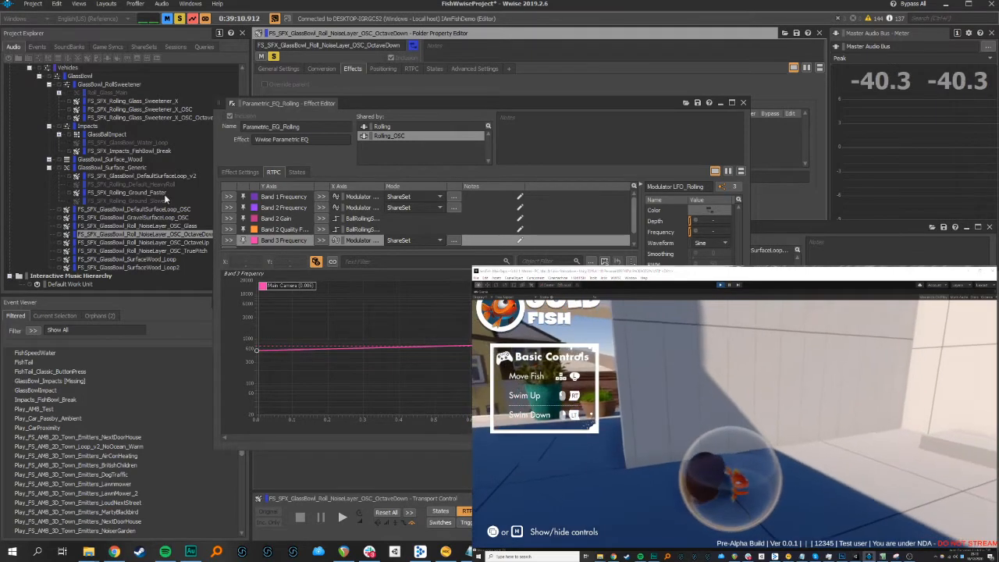
Solo FS_SFX_GlassBowl_Roll_NoiseLayer_OSC_Glass and FS_SFX_GlassBowl_DefaultSurfaceLoop_OSC
click(165, 226)
double_click(165, 226)
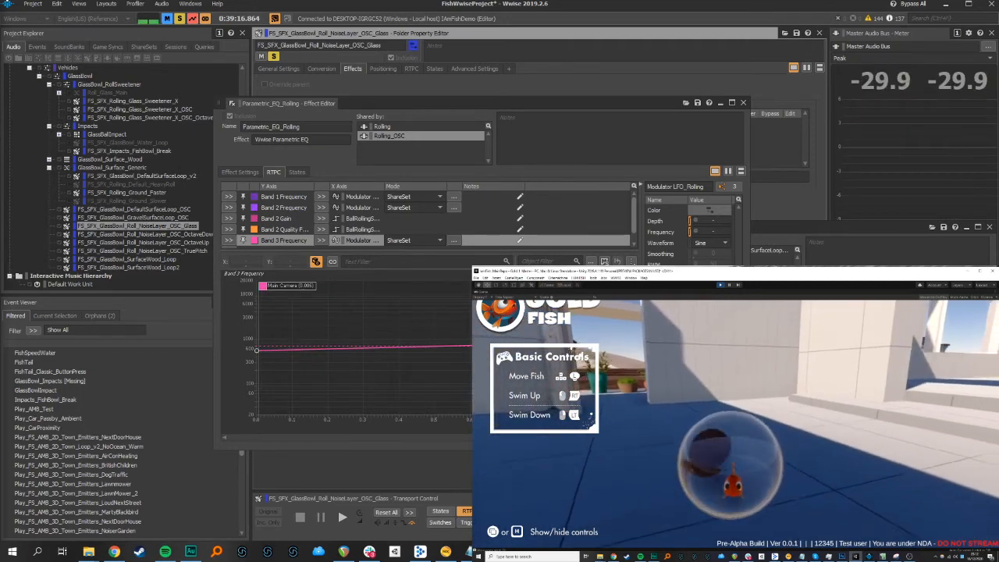
click(133, 209)
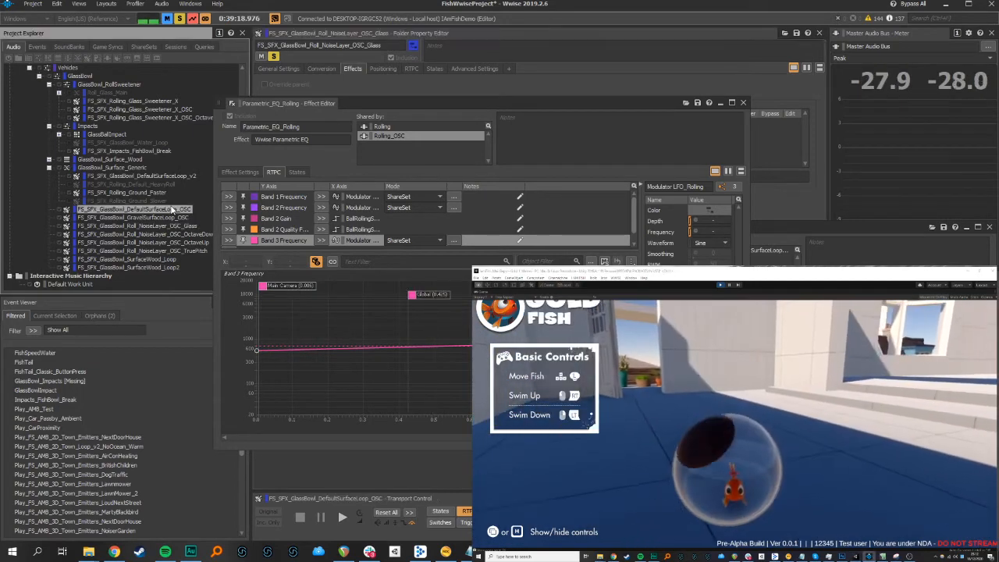
click(274, 56)
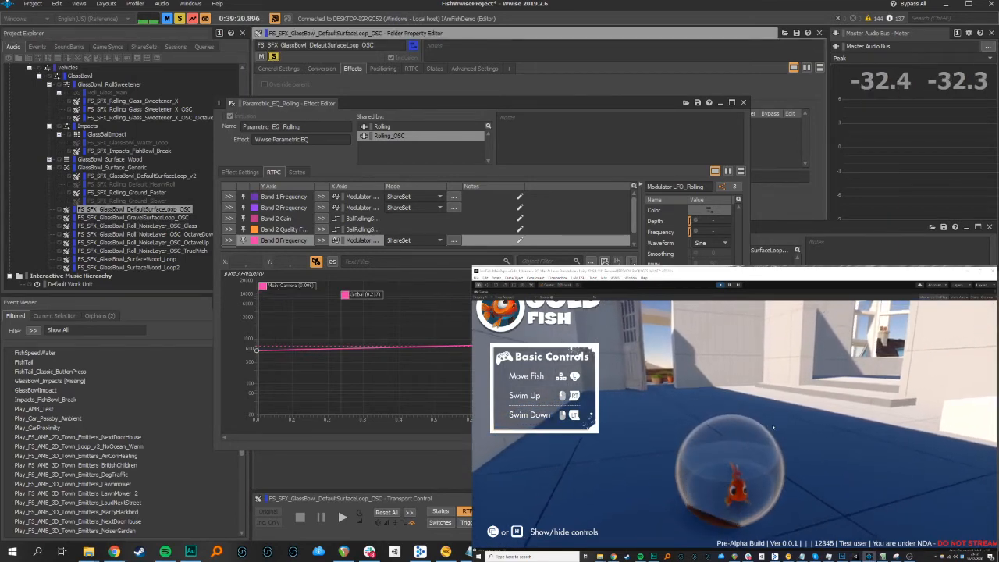